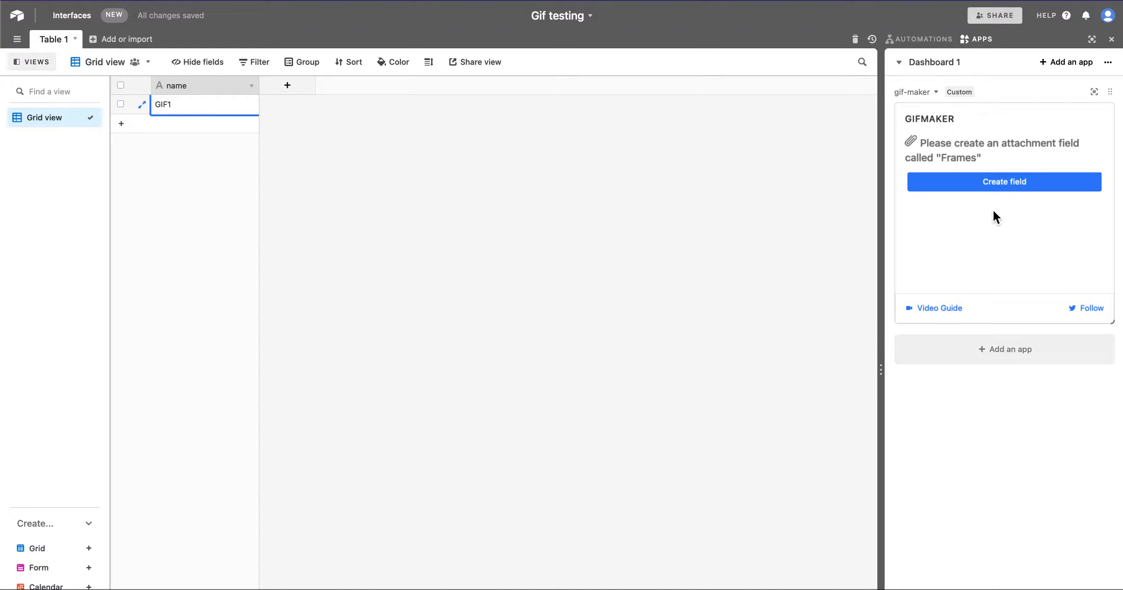
Step: Create the Frames attachment field requested by the GIFMAKER app
{"action": "left_click", "coordinate": [996, 182]}
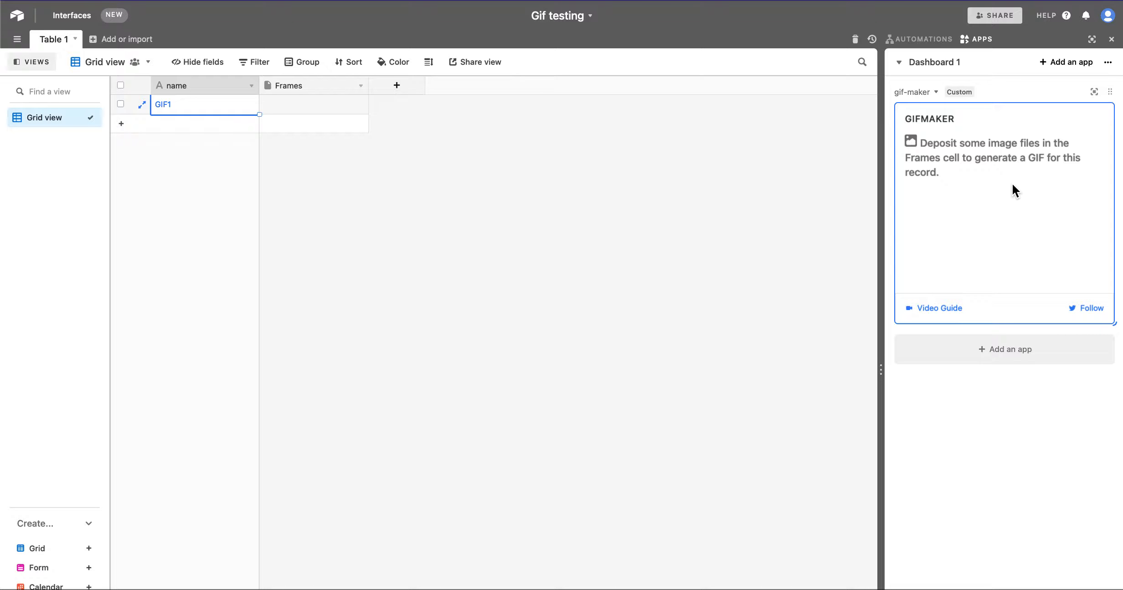
{"action": "left_click", "coordinate": [408, 213]}
Step: Attach the images 2, 1 and 0 from the example images folder to GIF1's Frames cell
{"action": "left_click", "coordinate": [300, 106]}
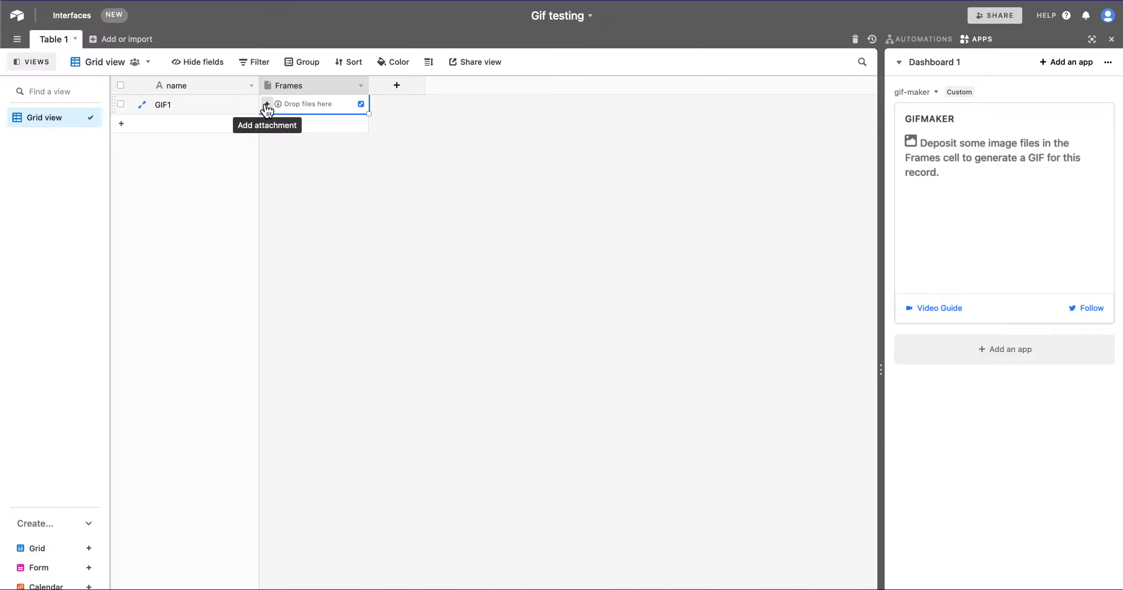
{"action": "left_click", "coordinate": [268, 105]}
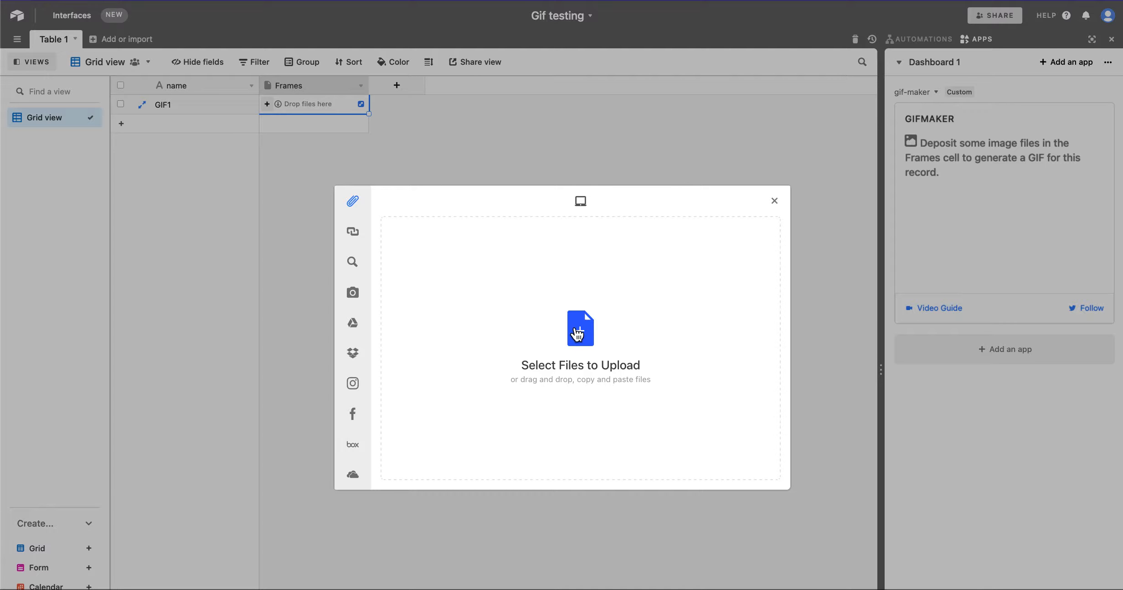
{"action": "left_click", "coordinate": [575, 328]}
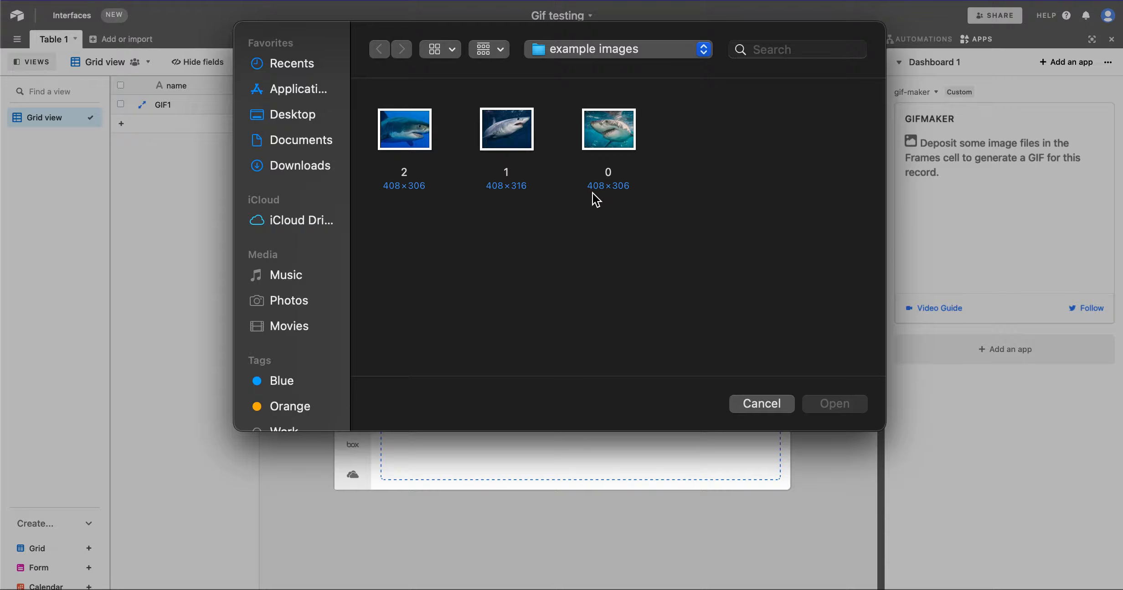
{"action": "left_click_drag", "start_coordinate": [701, 182], "coordinate": [378, 133]}
{"action": "left_click", "coordinate": [849, 405]}
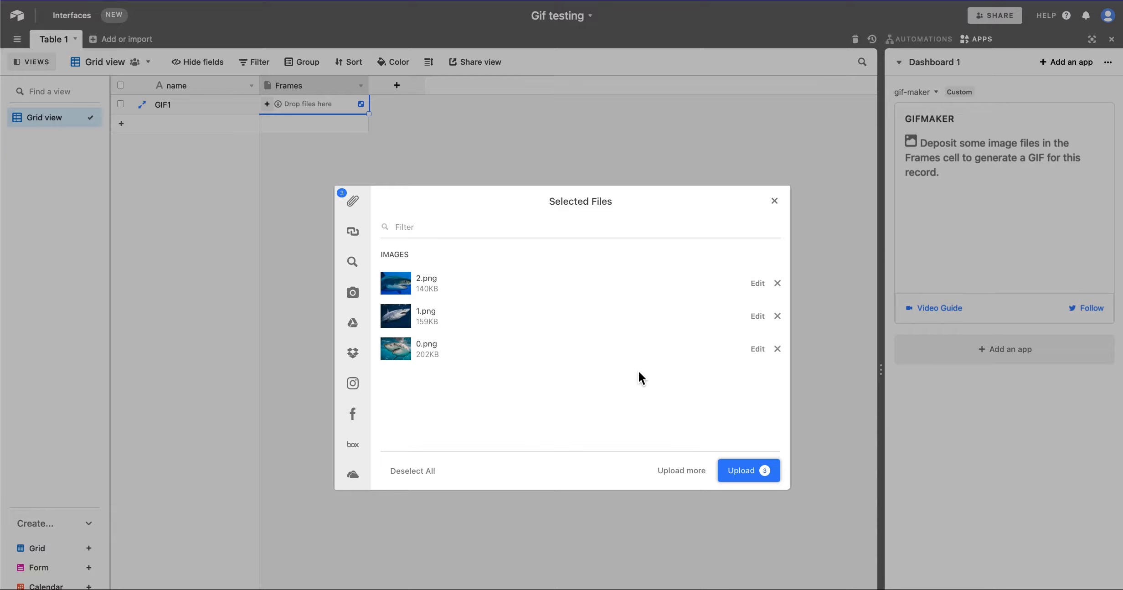
{"action": "left_click", "coordinate": [757, 471]}
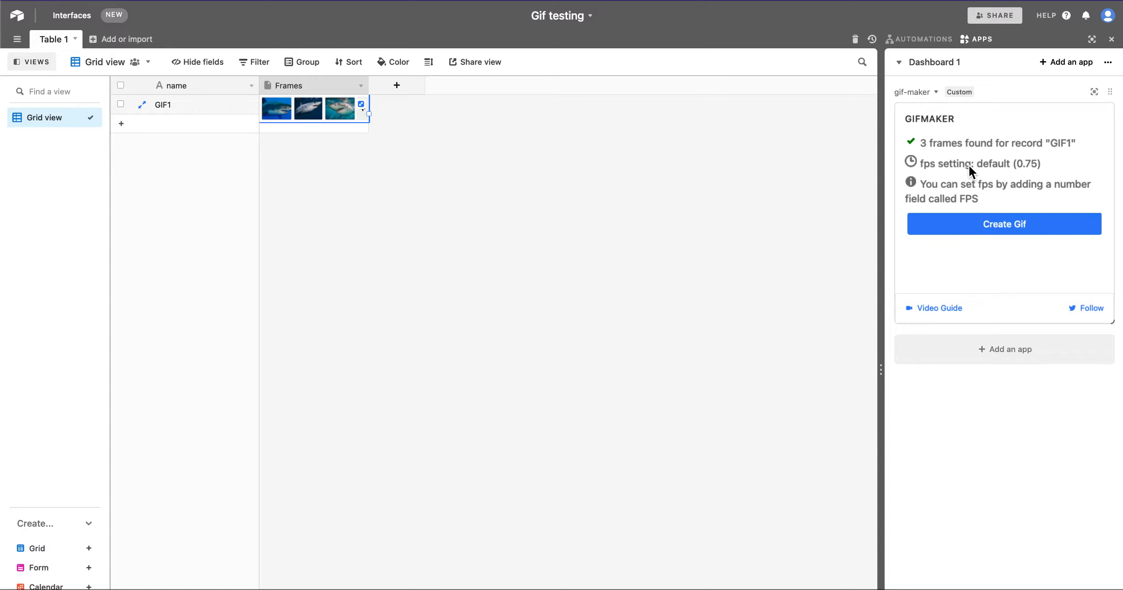
Step: Create the GIF for record GIF1 and add it to the base
{"action": "left_click", "coordinate": [1002, 225]}
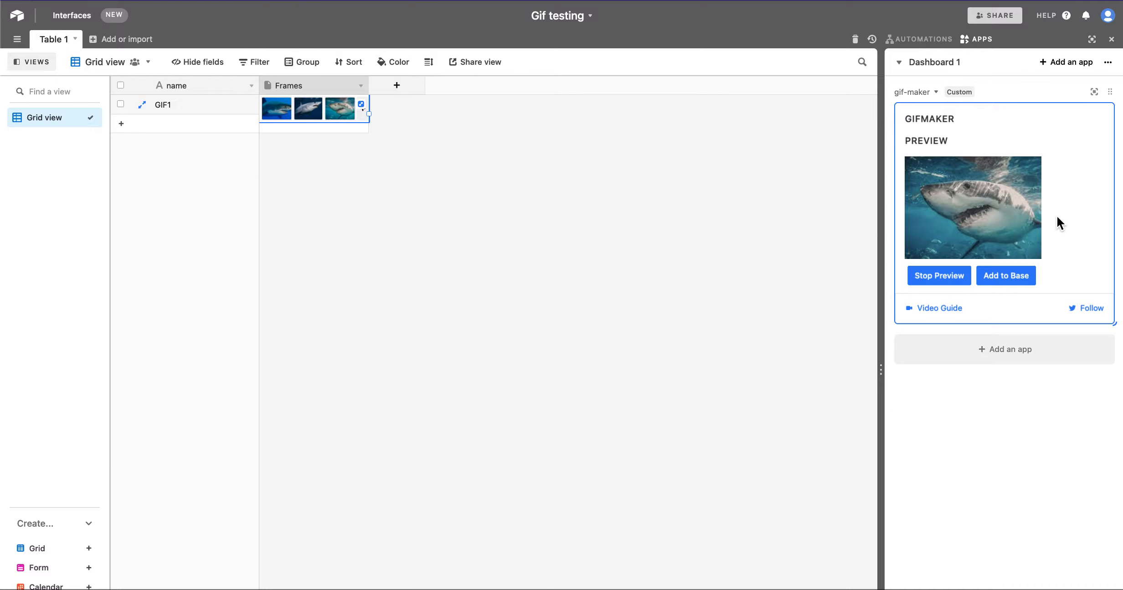
{"action": "left_click", "coordinate": [999, 278]}
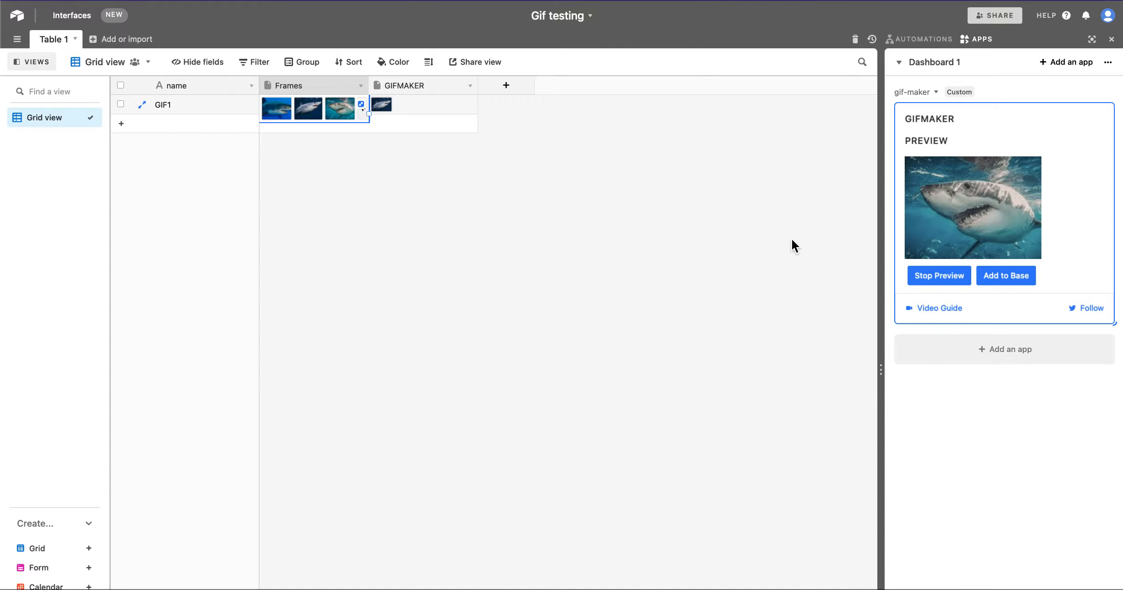
Step: Open GIF1's GIFMAKER attachment to view the generated GIF, then close it
{"action": "left_click", "coordinate": [410, 110]}
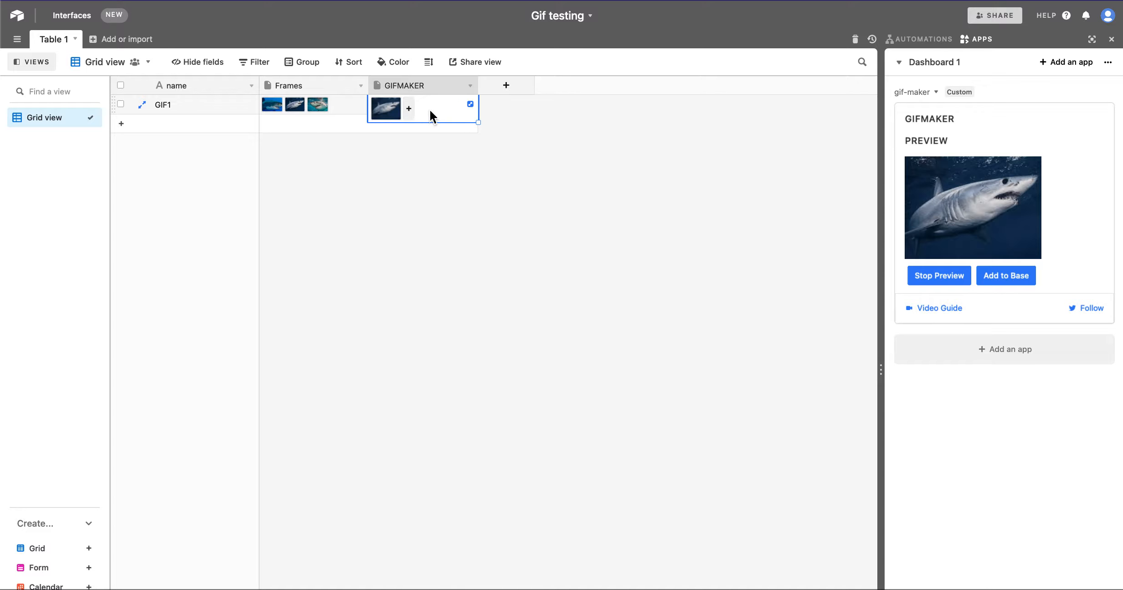
{"action": "left_click", "coordinate": [470, 105]}
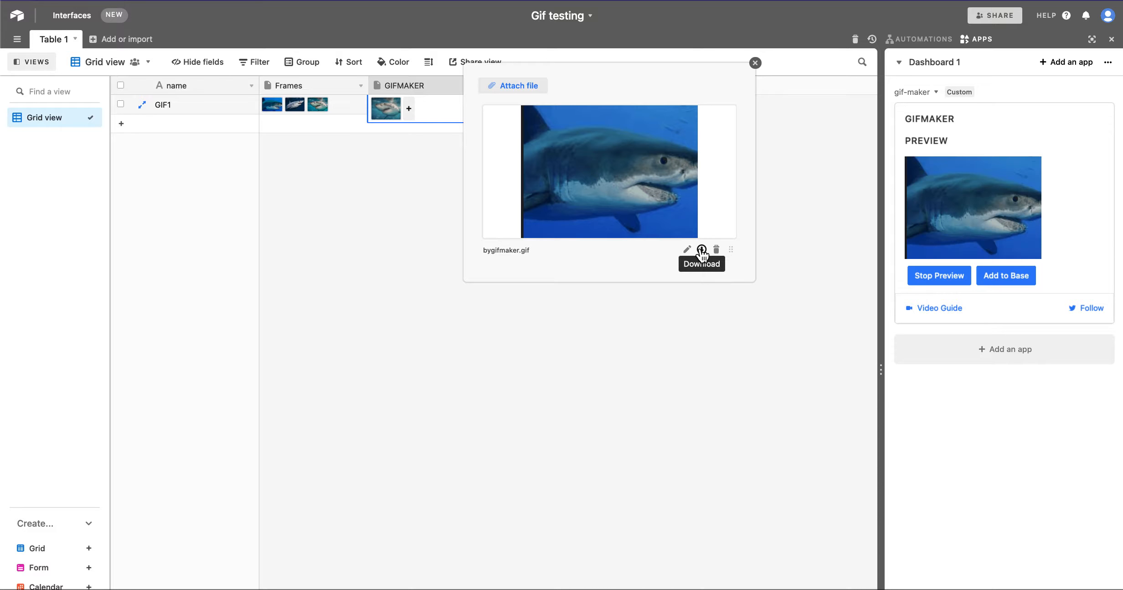
{"action": "left_click", "coordinate": [348, 356]}
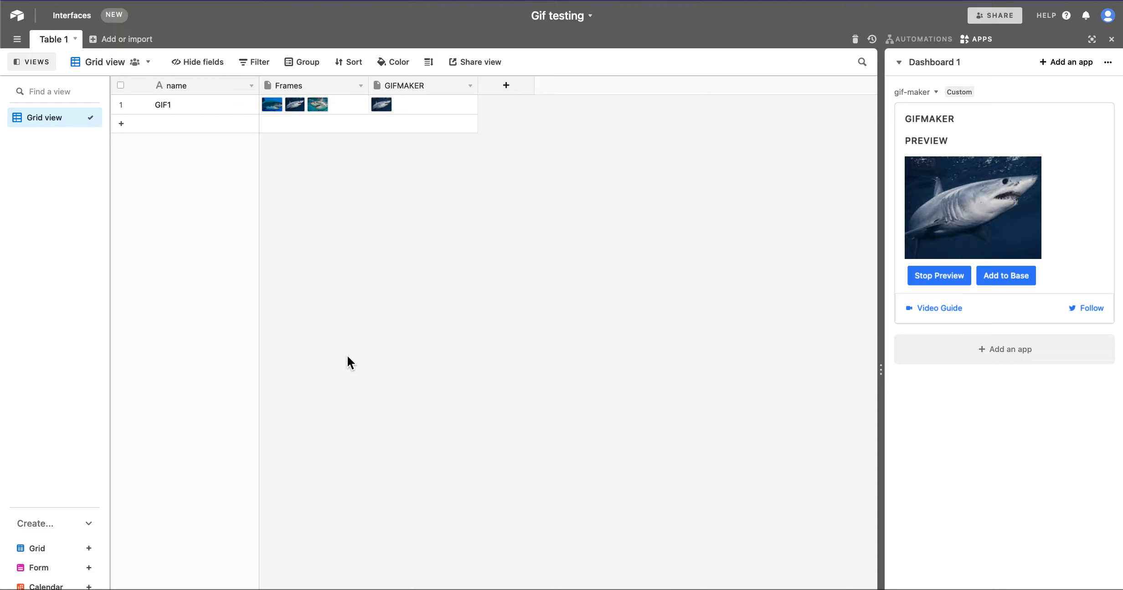
Step: Stop the GIF preview and reselect the GIF1 record
{"action": "left_click", "coordinate": [944, 279]}
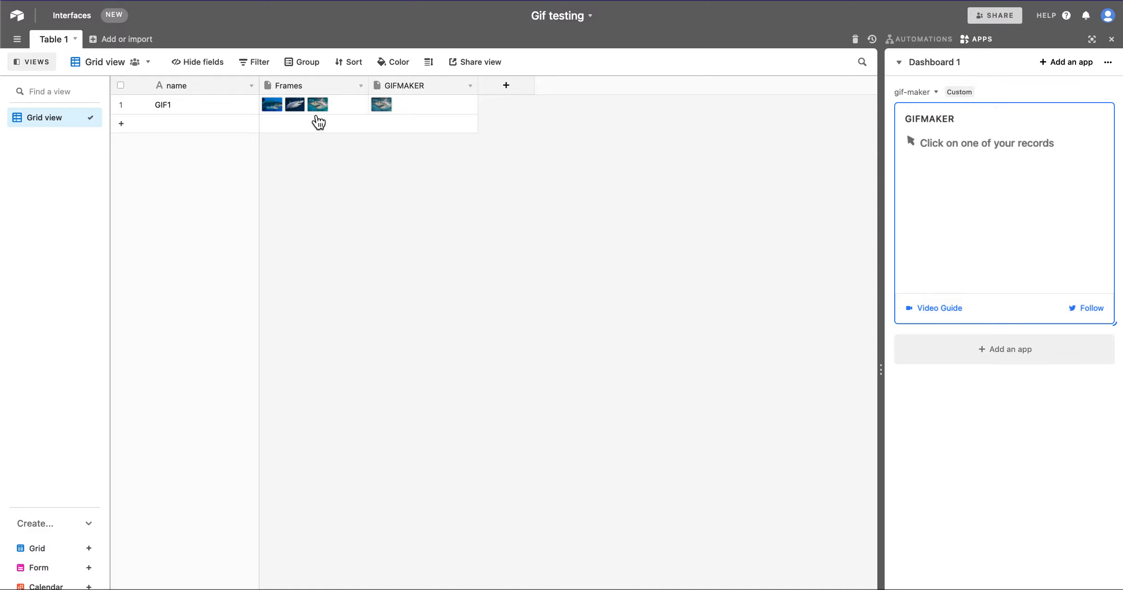
{"action": "left_click", "coordinate": [205, 106]}
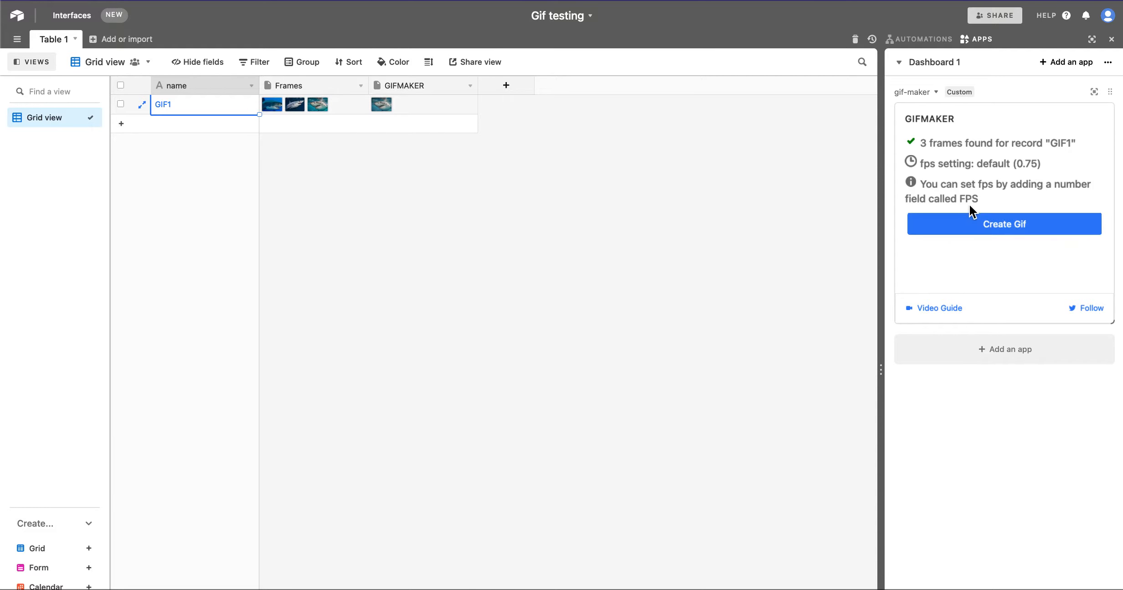
Step: Add a Number field named FPS to the table
{"action": "left_click", "coordinate": [511, 196]}
{"action": "left_click", "coordinate": [506, 85]}
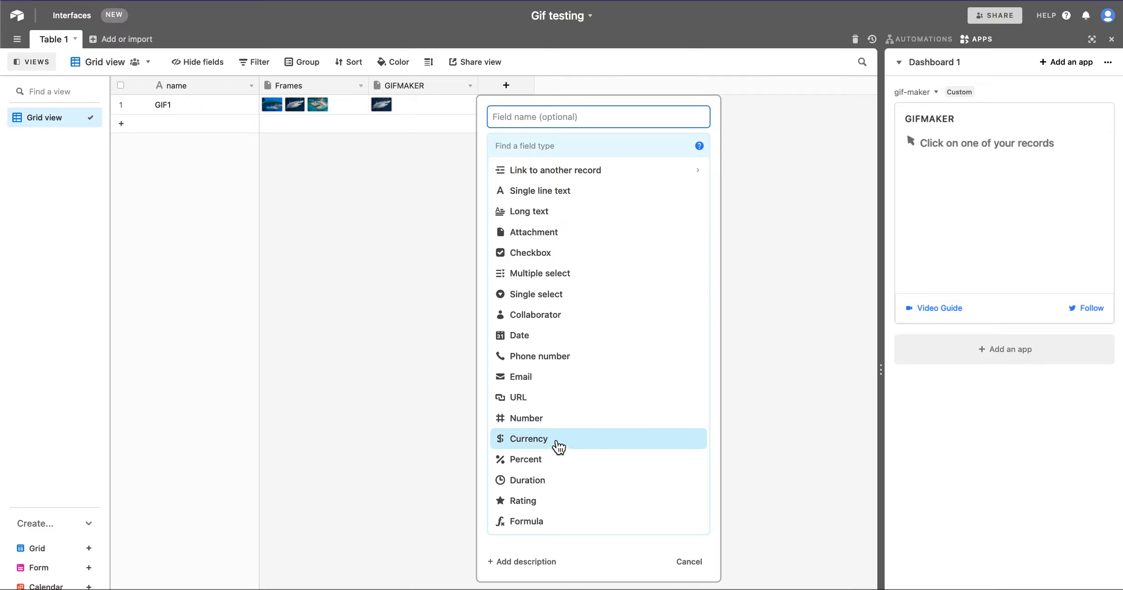
{"action": "left_click", "coordinate": [528, 419]}
{"action": "left_click", "coordinate": [534, 124]}
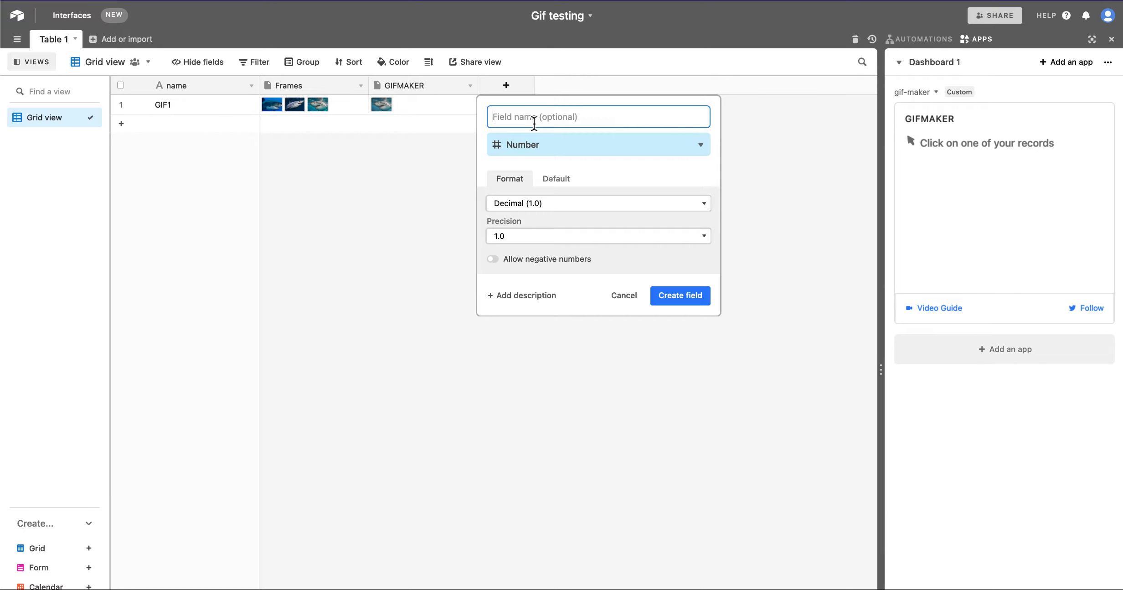
{"action": "type", "text": "fps"}
{"action": "key", "text": "BackSpace"}
{"action": "key", "text": "BackSpace"}
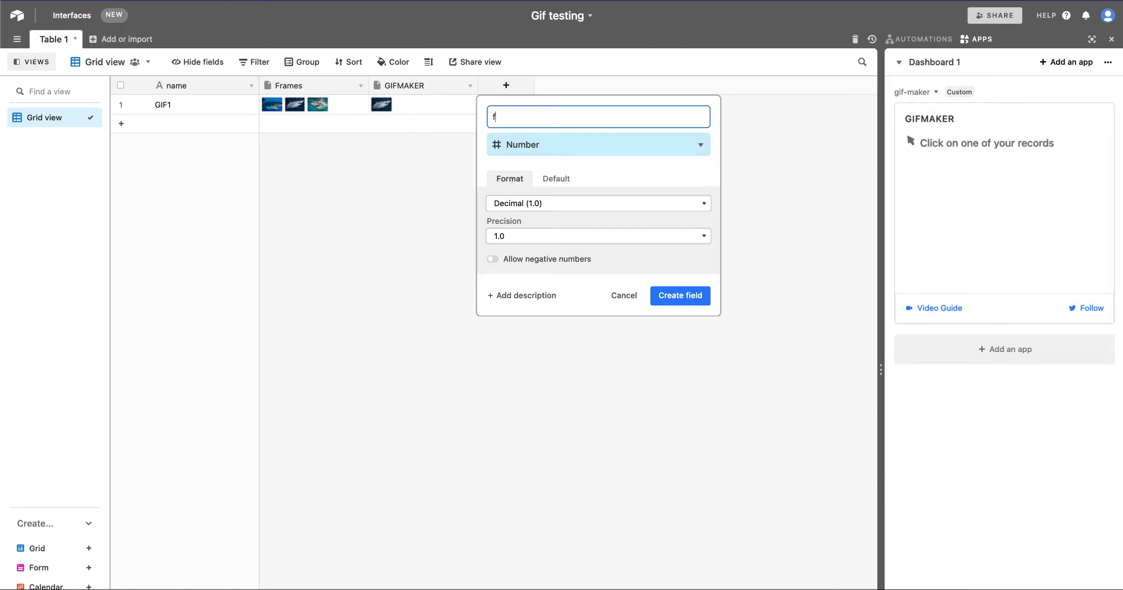
{"action": "key", "text": "BackSpace"}
{"action": "type", "text": "FPS"}
{"action": "left_click", "coordinate": [682, 297]}
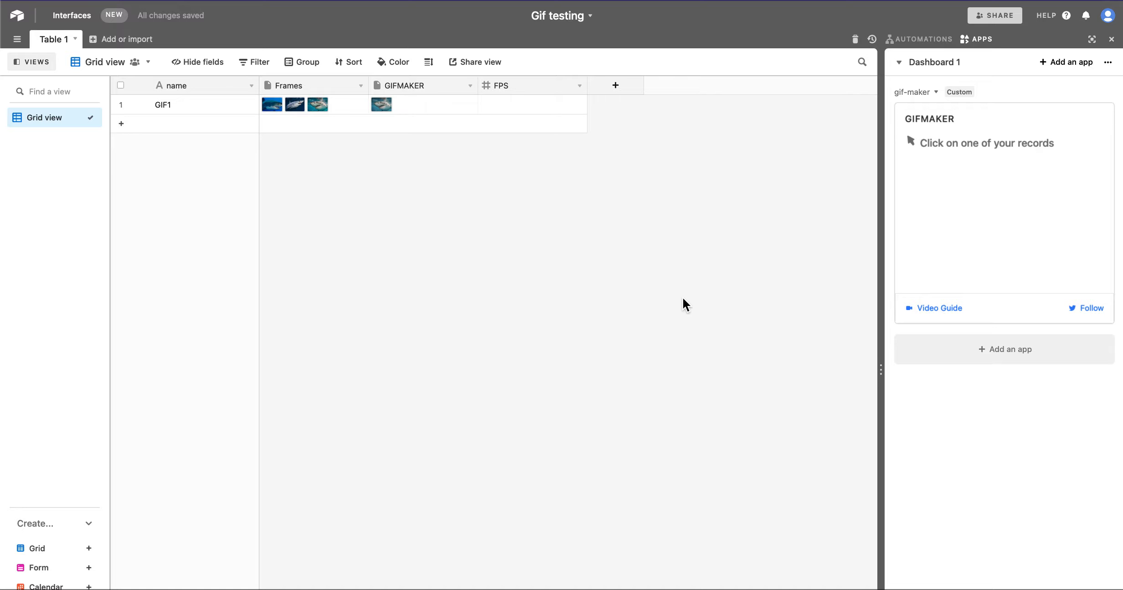
Step: Set GIF1's FPS value to 4
{"action": "left_click", "coordinate": [344, 105]}
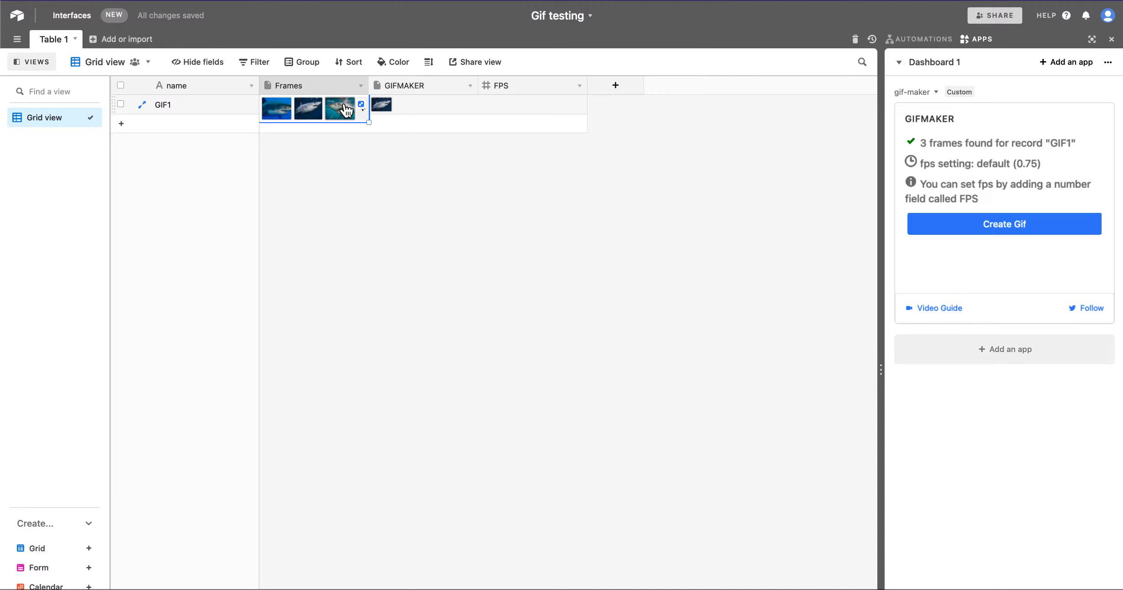
{"action": "left_click", "coordinate": [524, 105]}
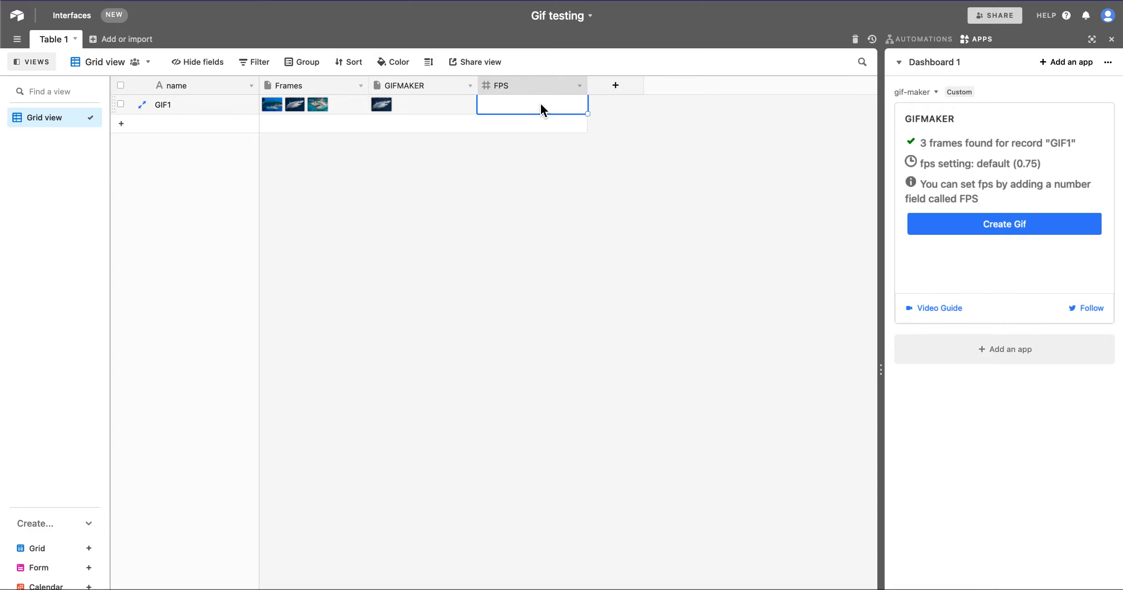
{"action": "type", "text": "4"}
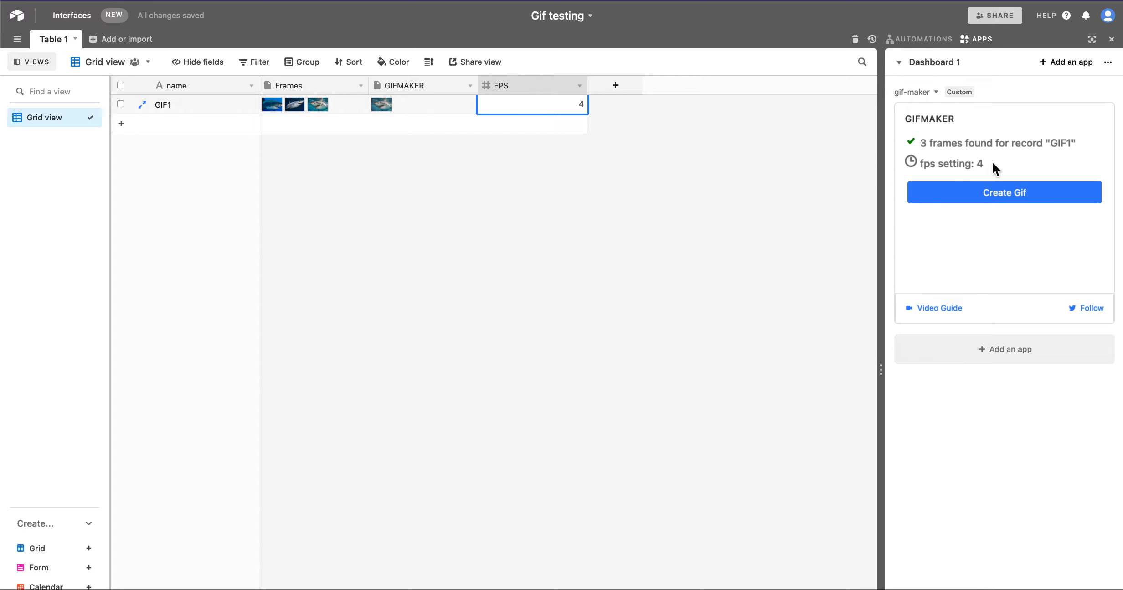
Step: Preview the GIF for GIF1 at the new frame rate and stop the preview
{"action": "left_click", "coordinate": [979, 193]}
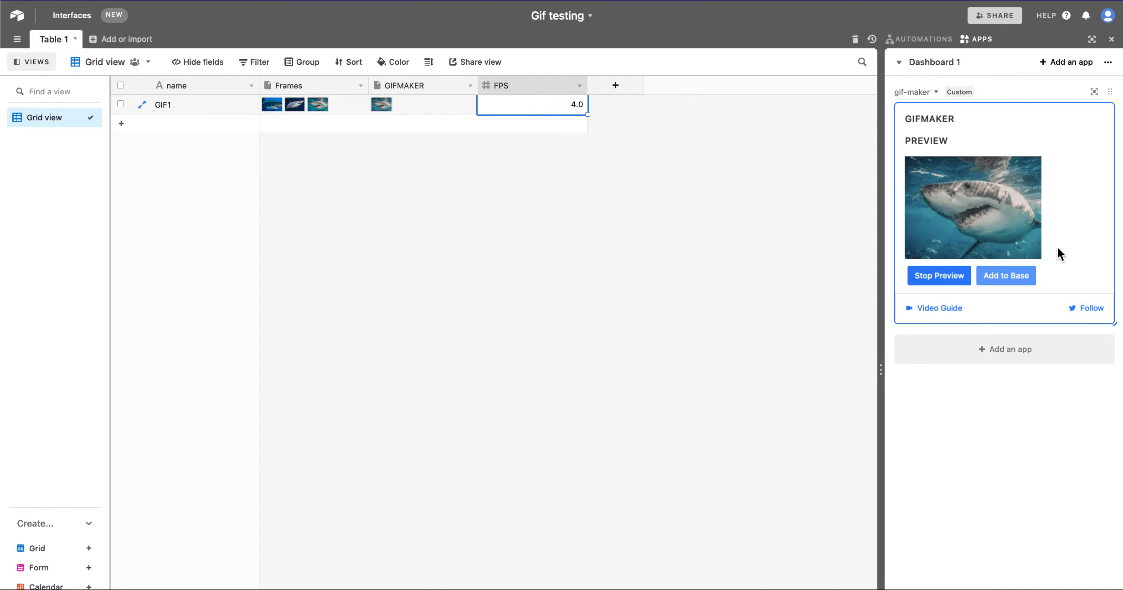
{"action": "left_click", "coordinate": [933, 280]}
Step: Add a new record named GIF2
{"action": "left_click", "coordinate": [612, 244]}
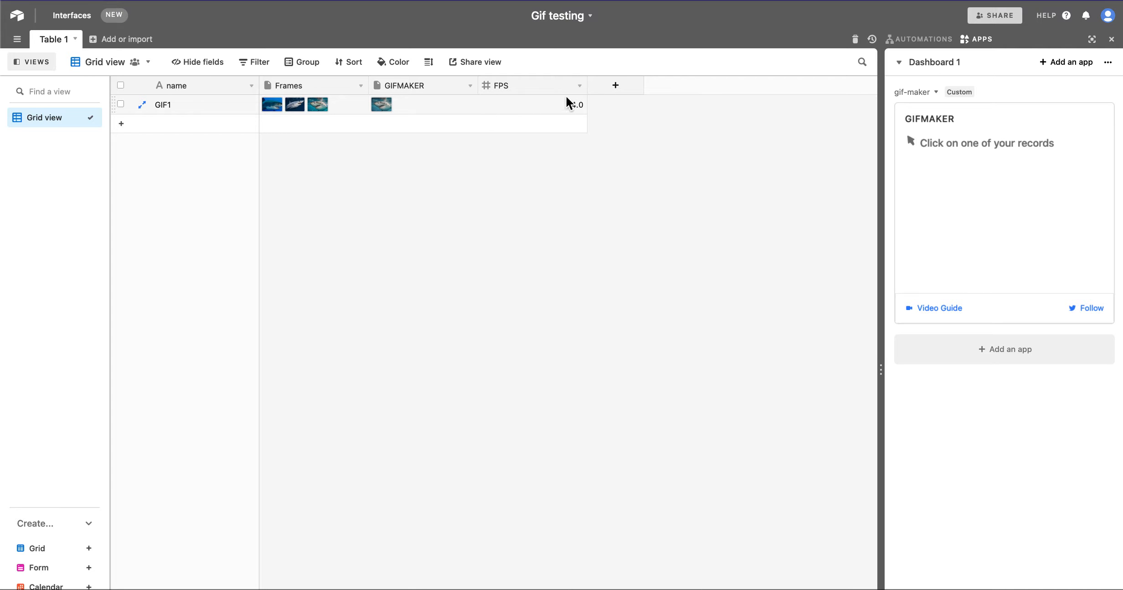
{"action": "left_click", "coordinate": [121, 123]}
{"action": "left_click", "coordinate": [198, 128]}
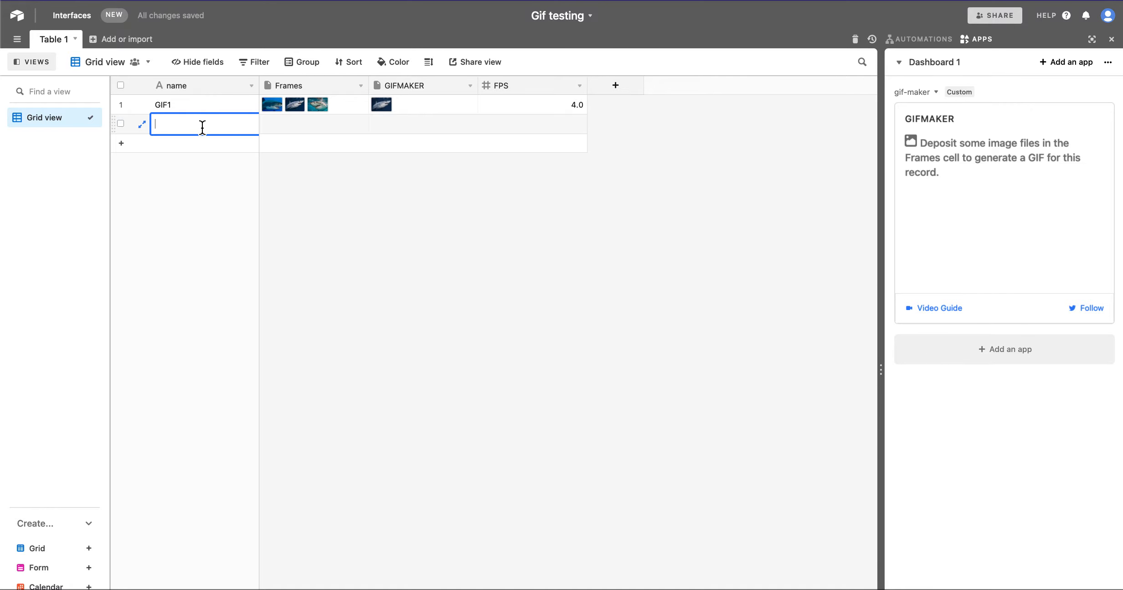
{"action": "type", "text": "GIF2"}
Step: Attach images 1 and 0 from the example images folder to GIF2's Frames cell
{"action": "left_click", "coordinate": [272, 126]}
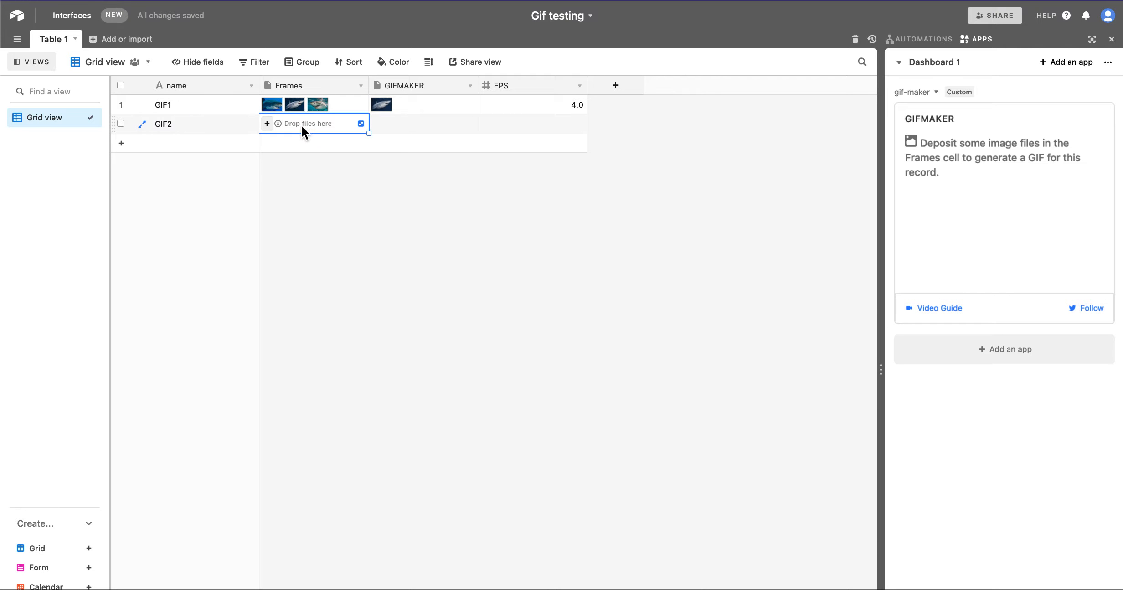
{"action": "left_click", "coordinate": [266, 123]}
{"action": "left_click", "coordinate": [576, 327]}
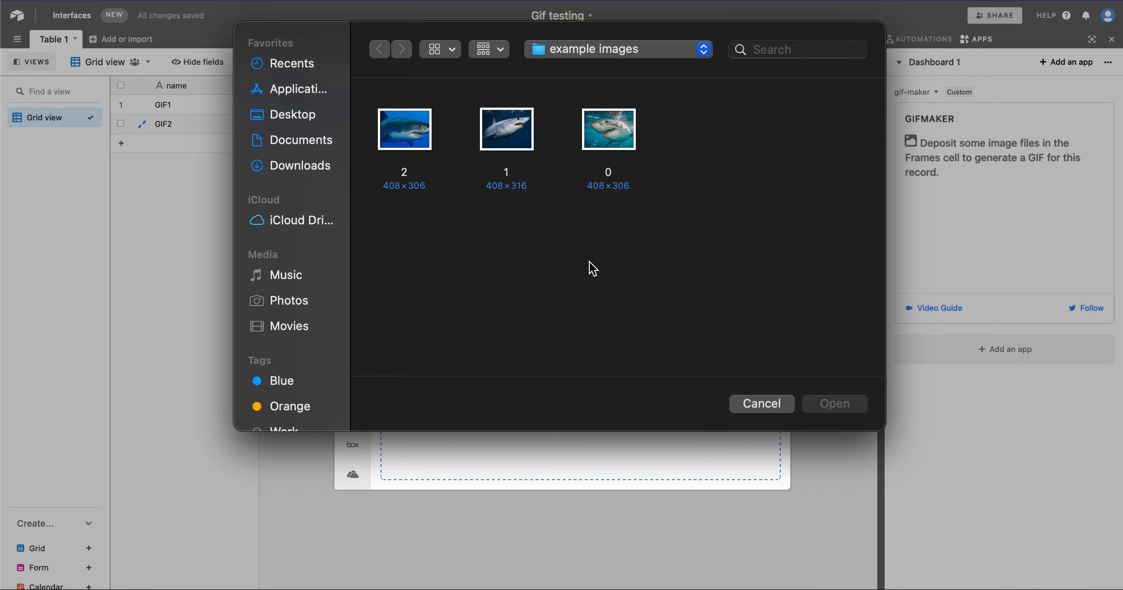
{"action": "left_click_drag", "start_coordinate": [679, 139], "coordinate": [534, 138]}
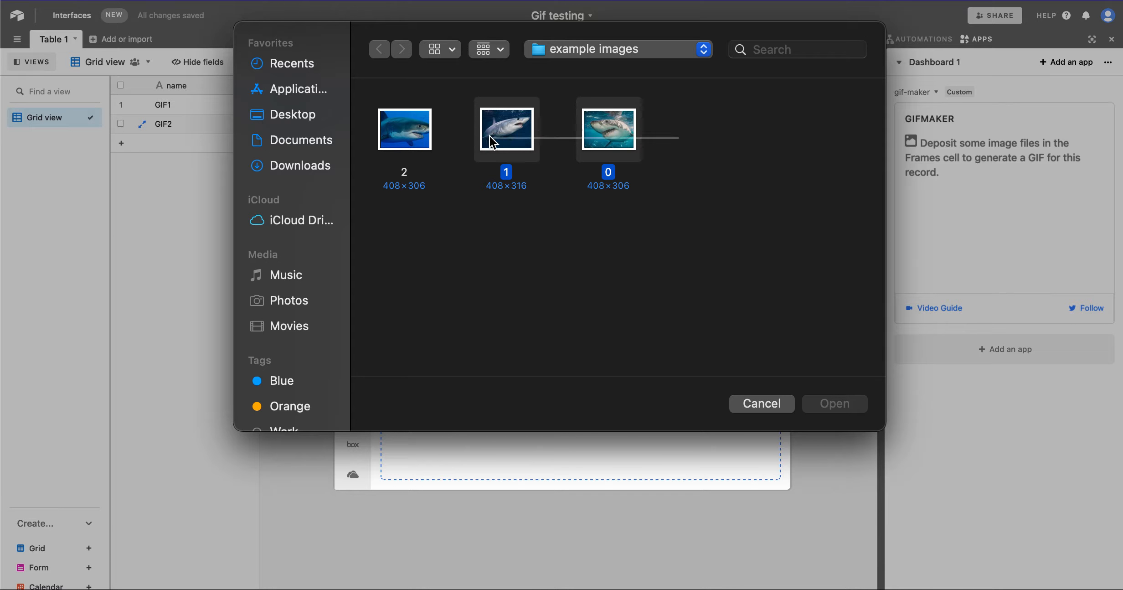
{"action": "left_click", "coordinate": [835, 404]}
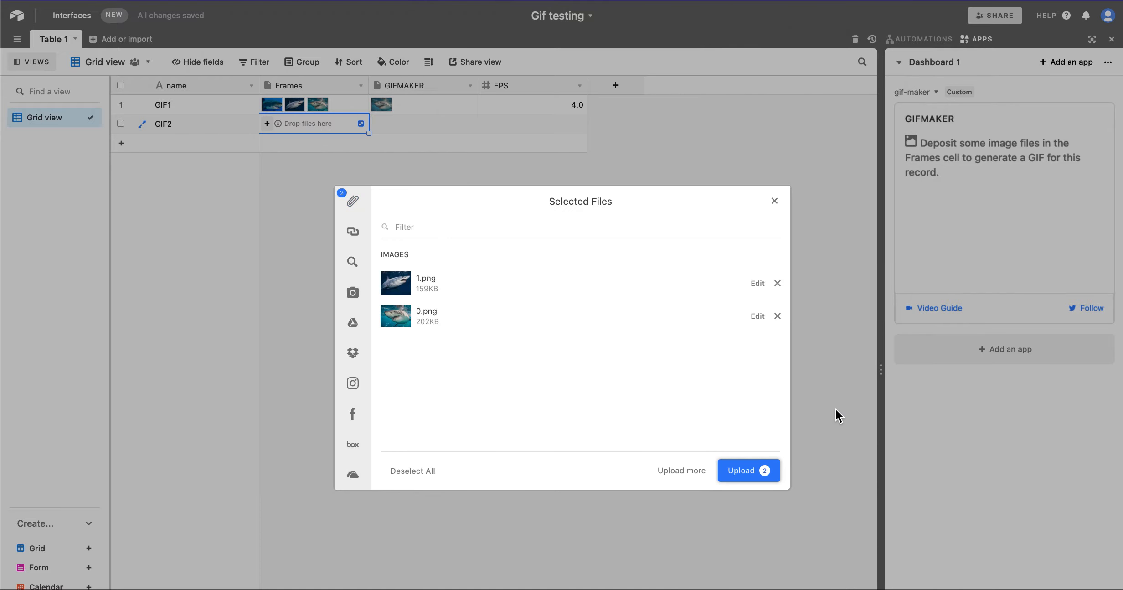
{"action": "left_click", "coordinate": [761, 470]}
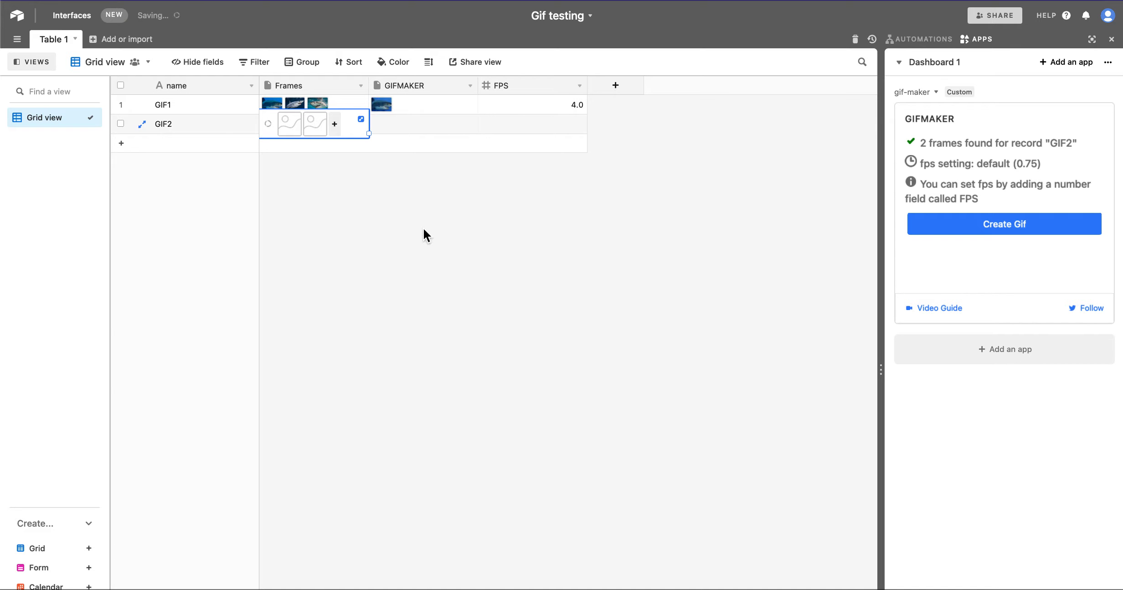
Step: Set GIF2's FPS value to 2
{"action": "left_click", "coordinate": [447, 230]}
{"action": "left_click", "coordinate": [567, 123]}
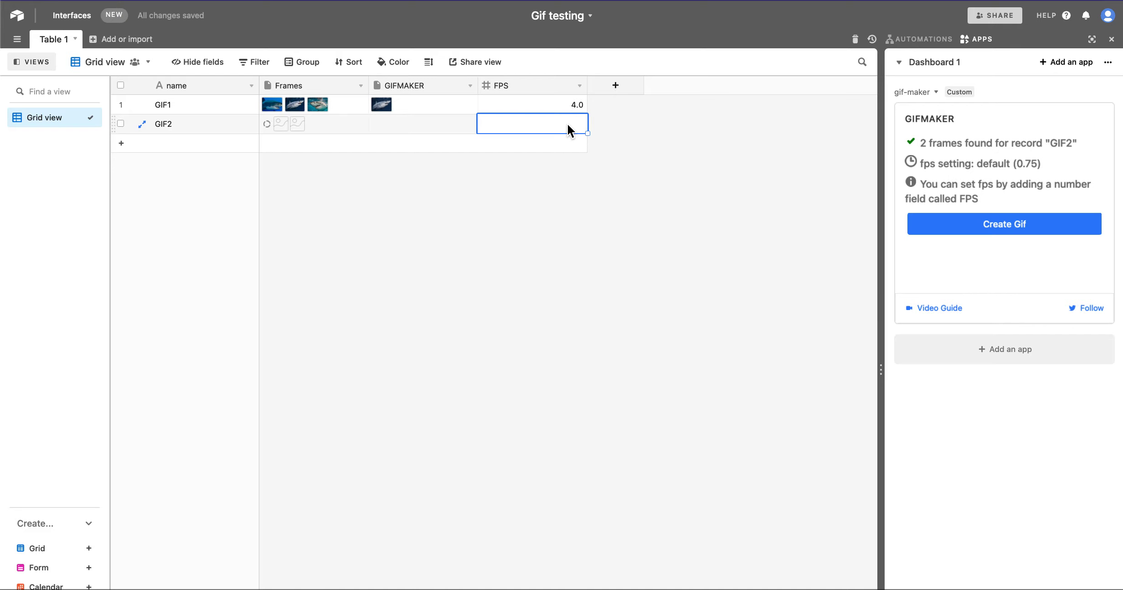
{"action": "type", "text": "2"}
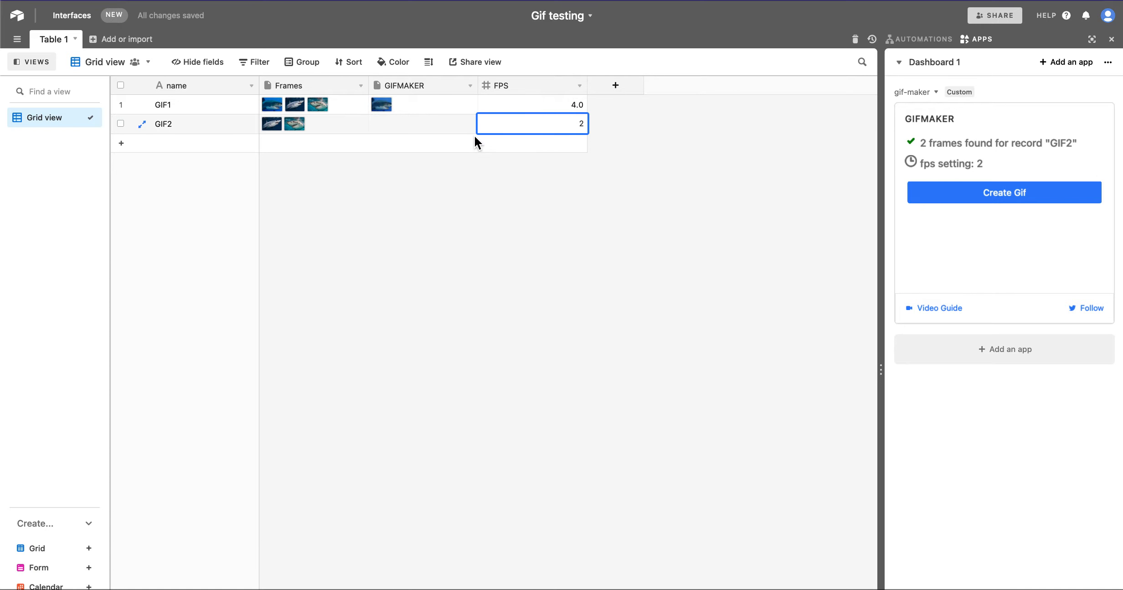
Step: Switch between the GIF1 and GIF2 records to compare their frame and fps settings in the app
{"action": "left_click", "coordinate": [439, 105]}
{"action": "left_click", "coordinate": [522, 105]}
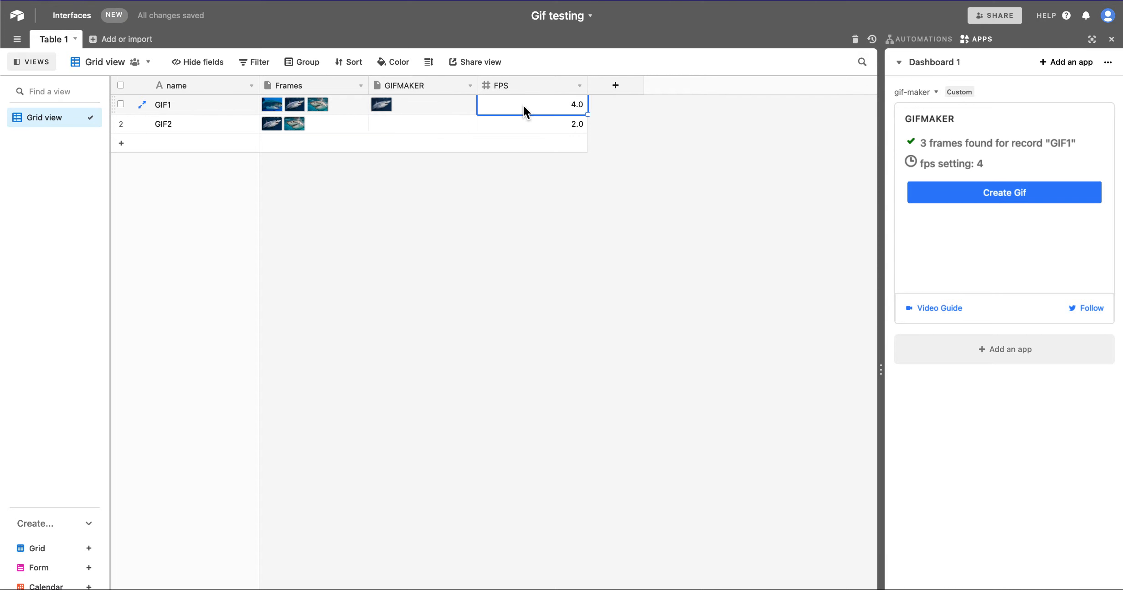
{"action": "left_click", "coordinate": [519, 126]}
{"action": "left_click", "coordinate": [516, 106]}
{"action": "left_click", "coordinate": [515, 121]}
Step: Preview the GIF for GIF2 and stop the preview
{"action": "left_click", "coordinate": [976, 192]}
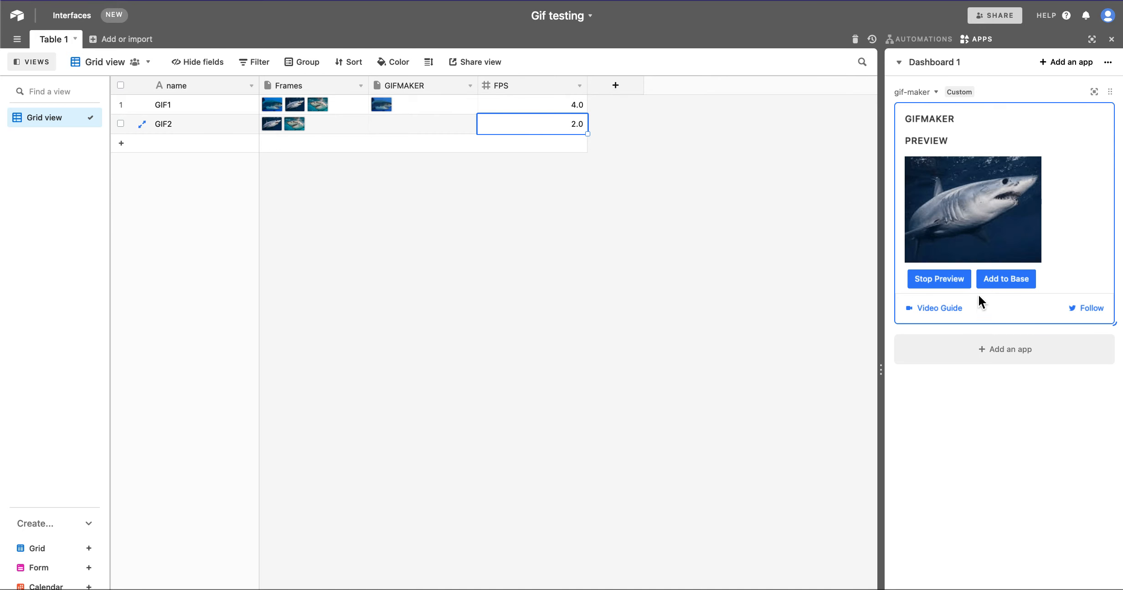
{"action": "left_click", "coordinate": [943, 282]}
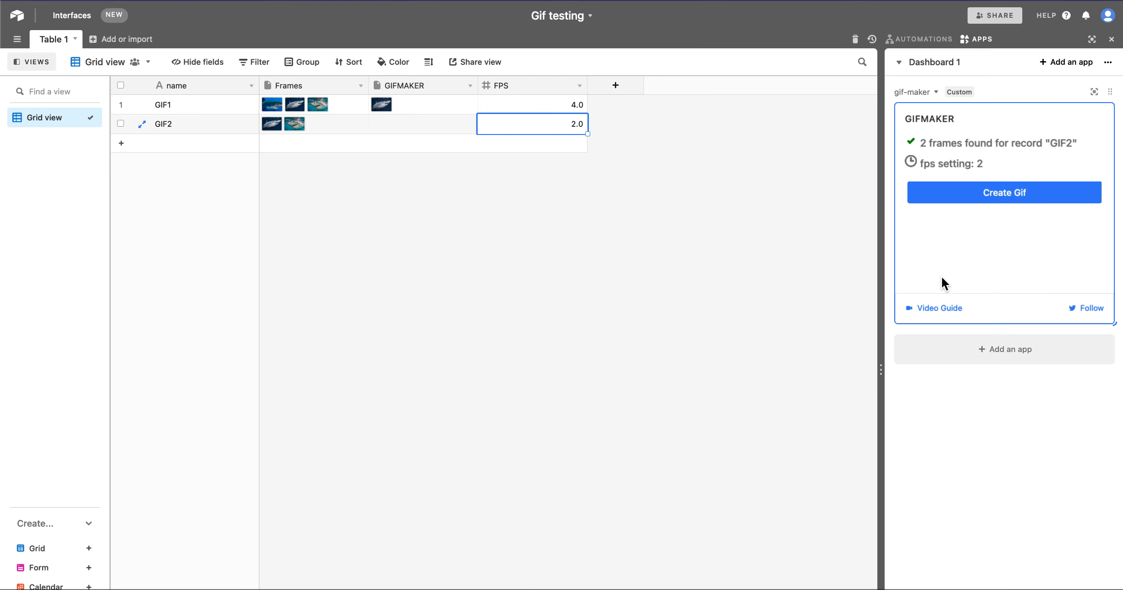
Step: Reorder GIF2's frame attachments so 0.png comes before 1.png
{"action": "left_click", "coordinate": [318, 124]}
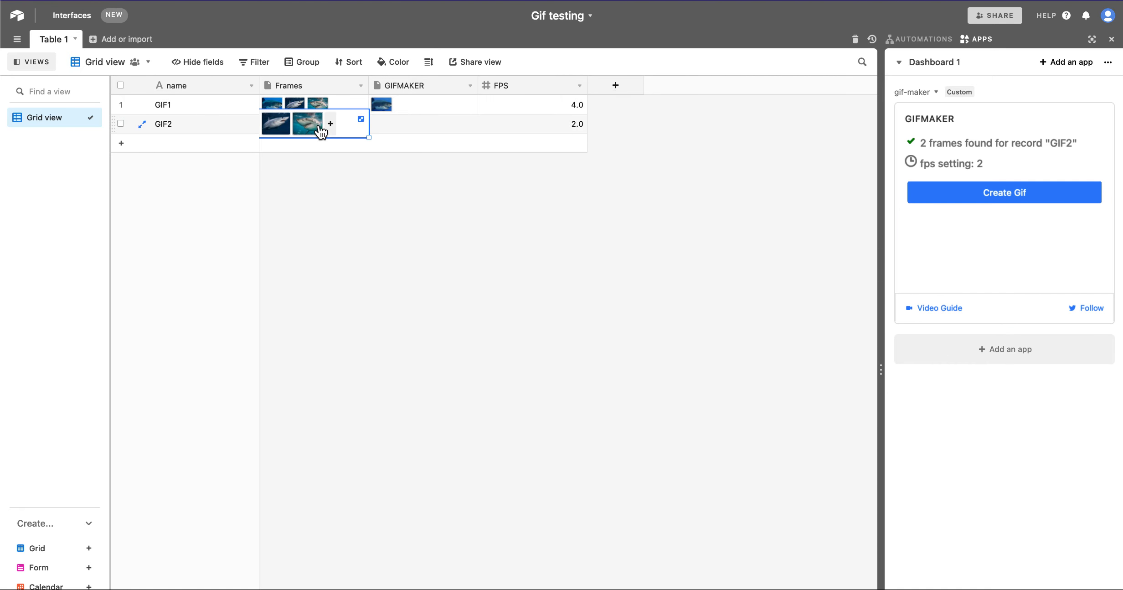
{"action": "left_click", "coordinate": [360, 118]}
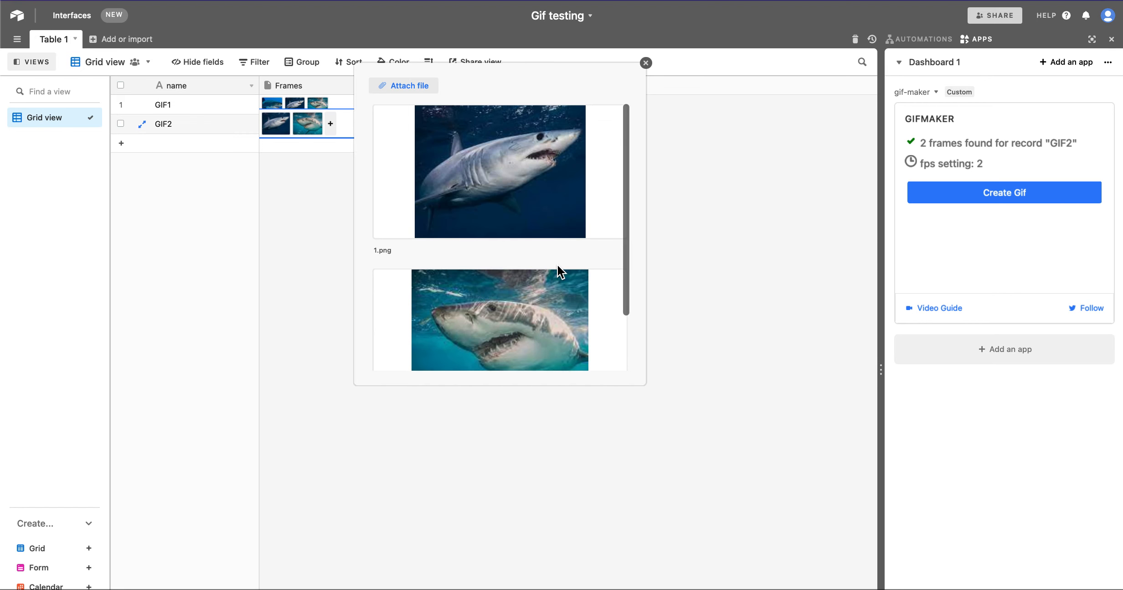
{"action": "scroll", "coordinate": [558, 265], "scroll_direction": "down", "scroll_amount": 2}
{"action": "scroll", "coordinate": [558, 265], "scroll_direction": "up", "scroll_amount": 2}
{"action": "left_click_drag", "start_coordinate": [501, 318], "coordinate": [506, 190]}
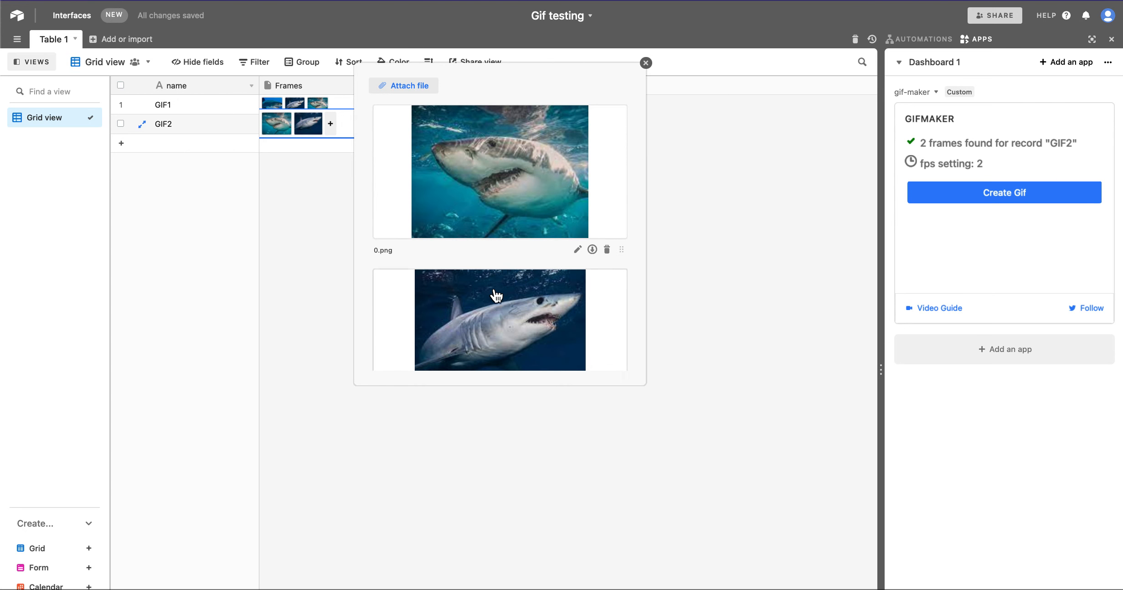
{"action": "left_click_drag", "start_coordinate": [452, 328], "coordinate": [459, 173]}
{"action": "left_click_drag", "start_coordinate": [504, 334], "coordinate": [502, 191]}
{"action": "left_click", "coordinate": [772, 240]}
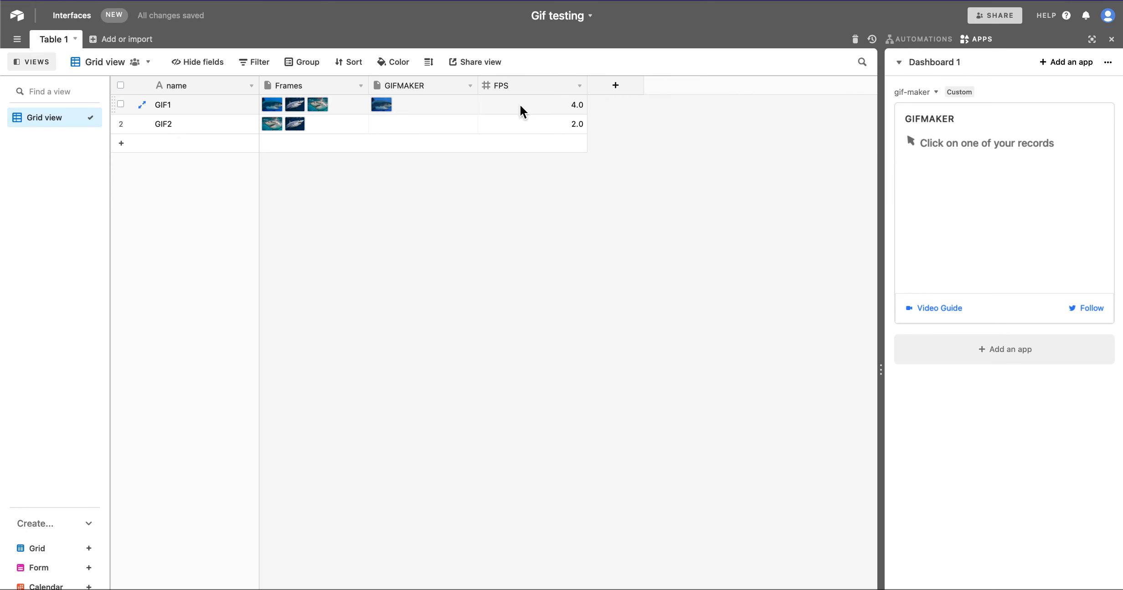
Step: Preview GIF2's GIF with the reordered frames and stop the preview
{"action": "left_click", "coordinate": [529, 126]}
{"action": "left_click", "coordinate": [992, 188]}
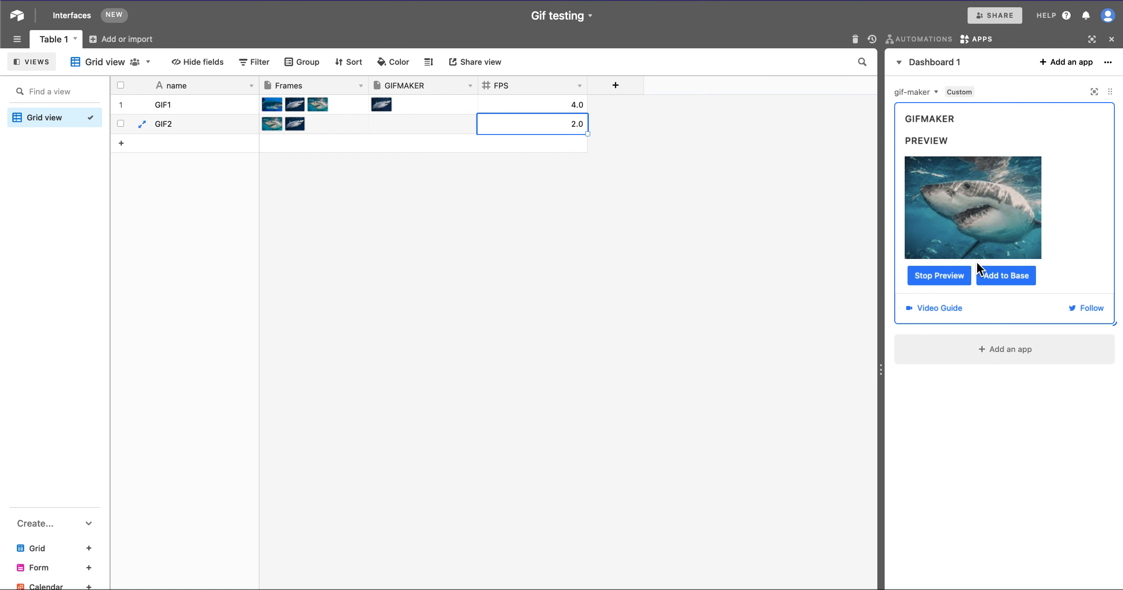
{"action": "left_click", "coordinate": [941, 276]}
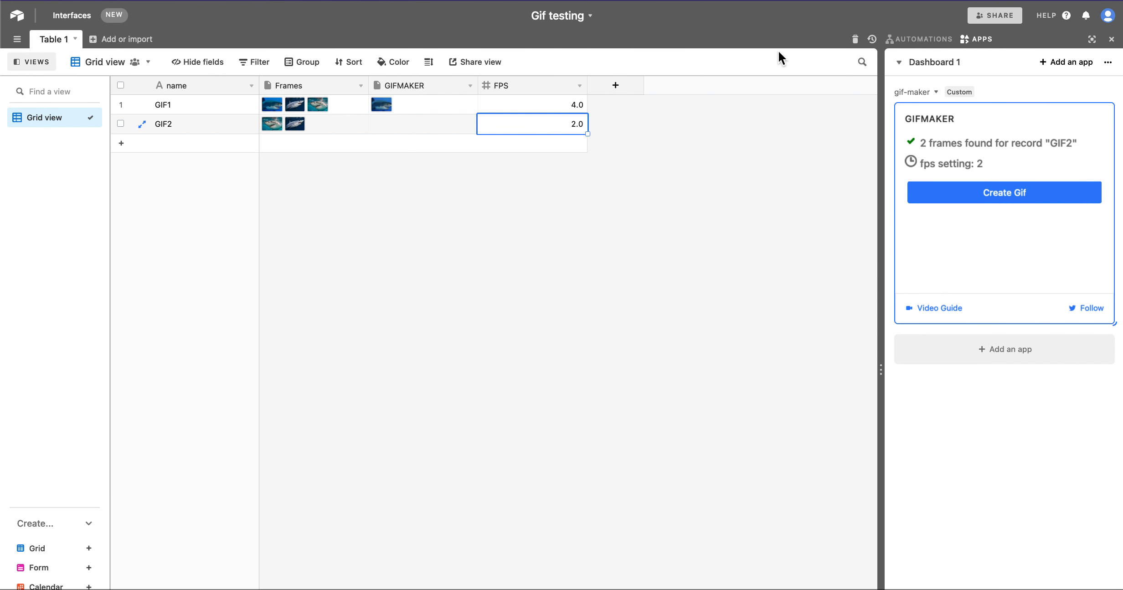